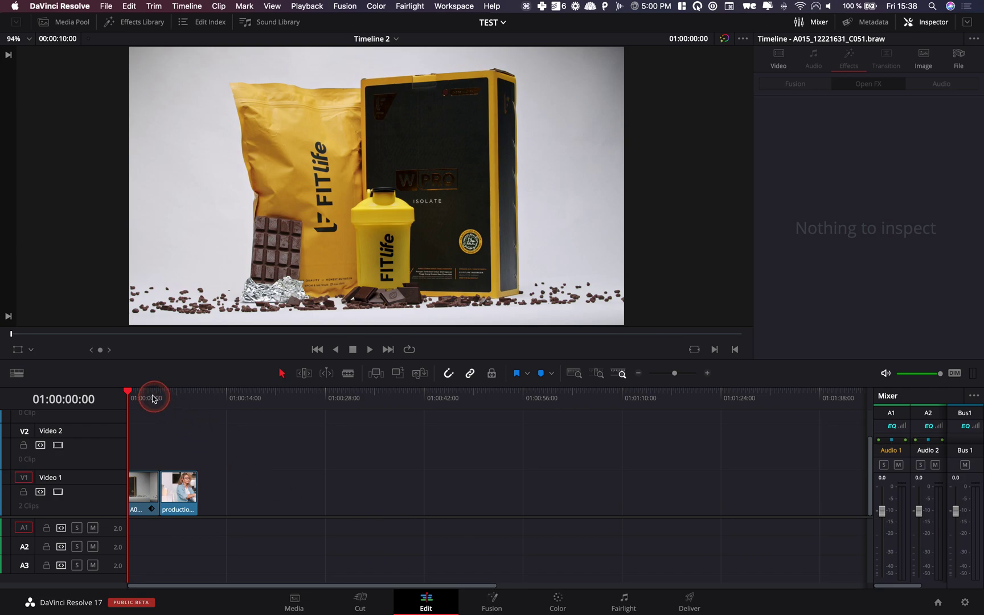
# Scrub the timeline to preview the FITlife product clip and the laptop clip
pyautogui.moveTo(137, 398); pyautogui.dragTo(143, 398)
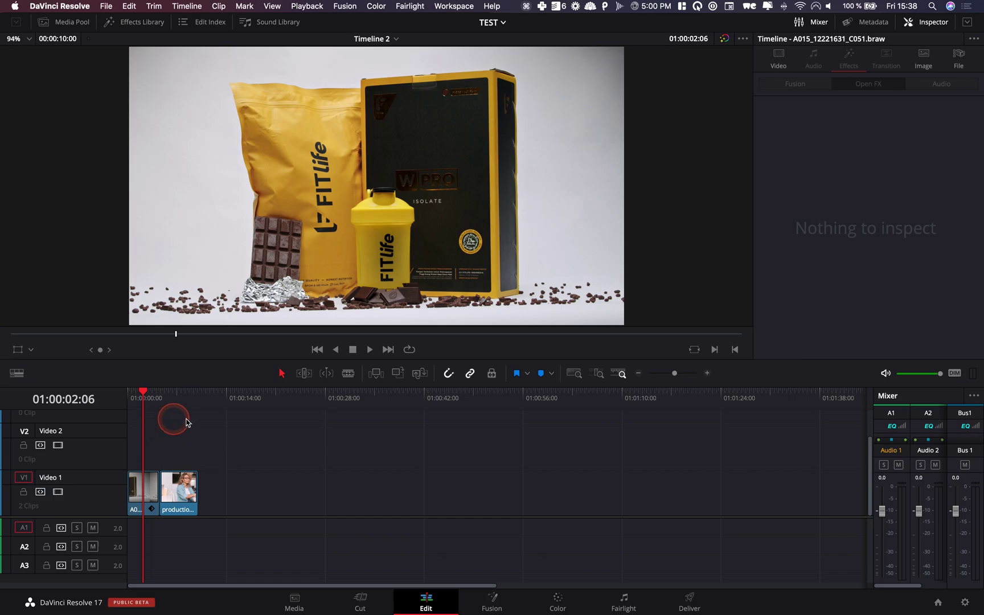
pyautogui.click(176, 398)
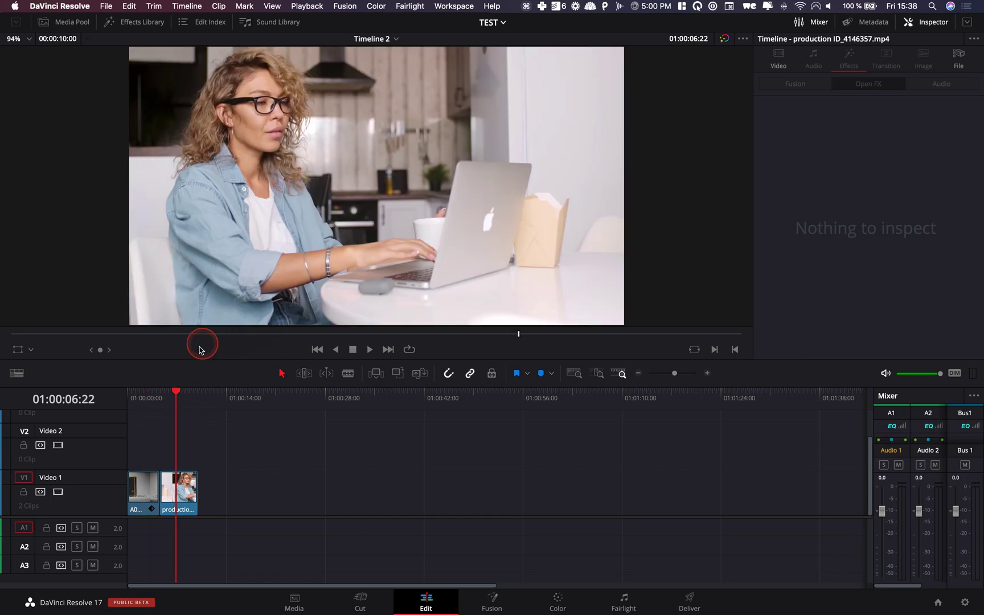
pyautogui.click(144, 396)
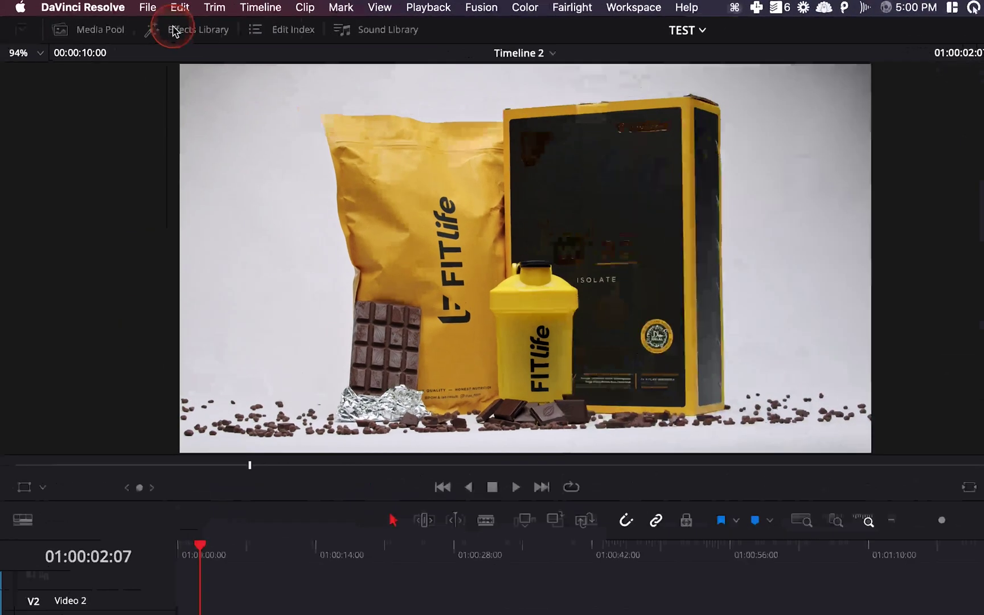
# Search the Effects Library for 'replac' and apply Patch Replacer to the FITlife product clip on V1
pyautogui.click(124, 22)
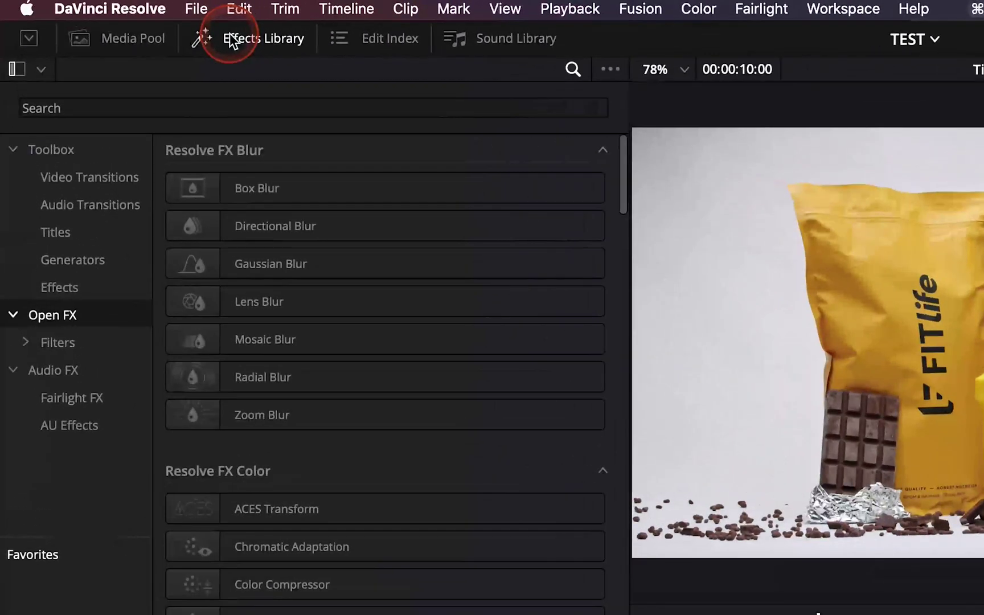
pyautogui.click(249, 107)
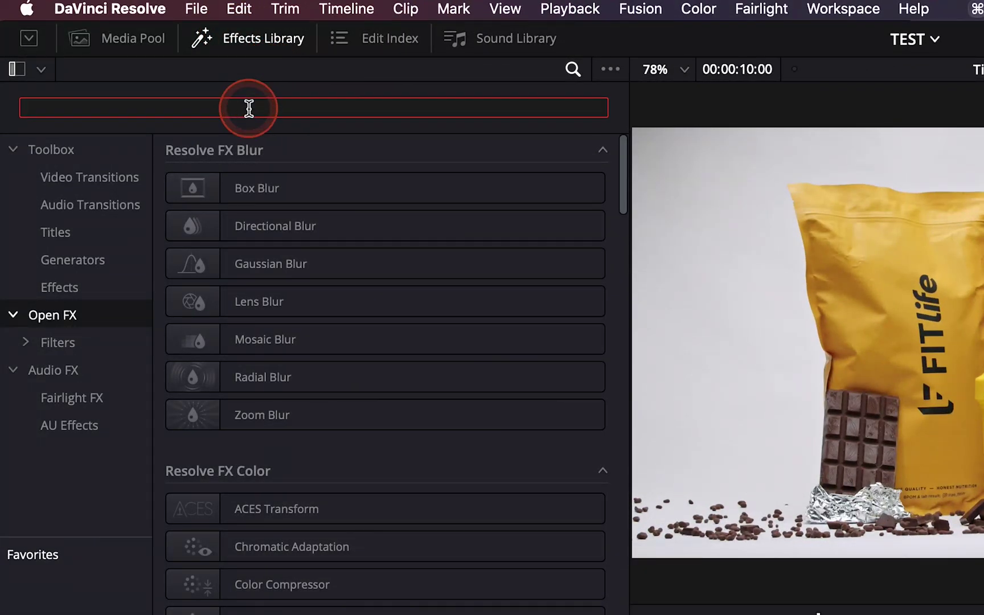
pyautogui.write('replac')
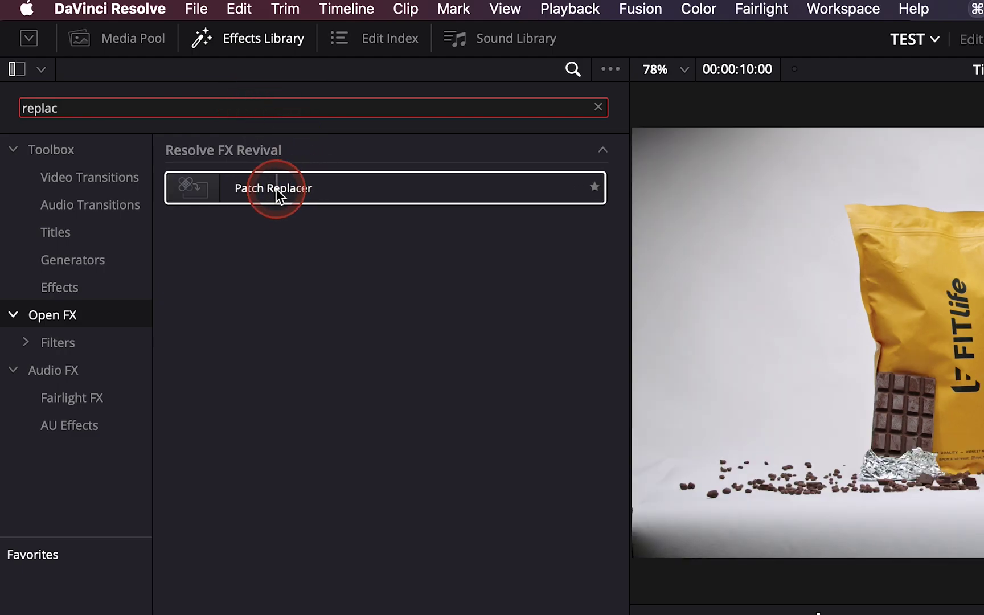
pyautogui.moveTo(276, 189); pyautogui.dragTo(158, 478)
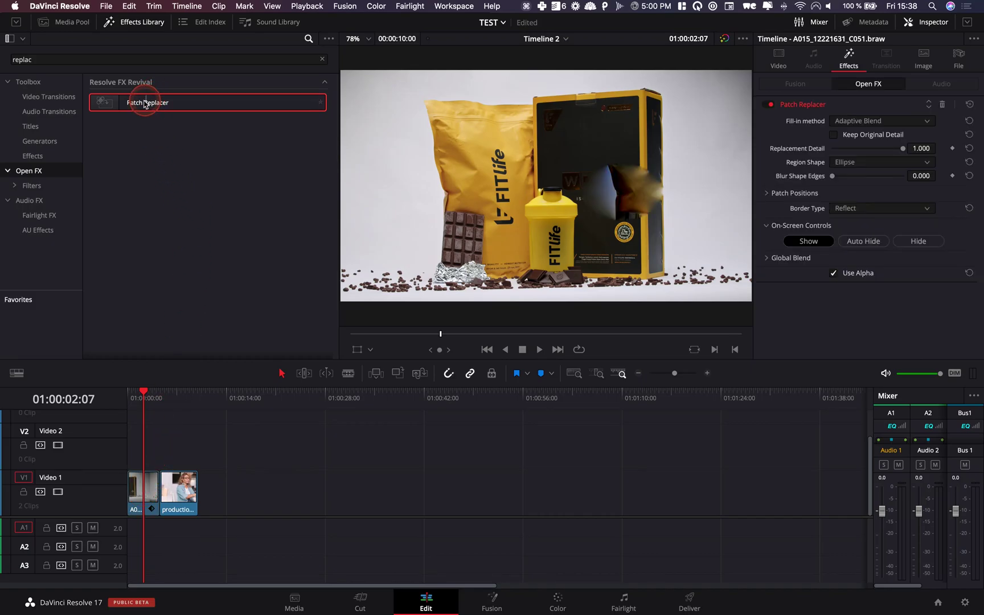
pyautogui.moveTo(145, 101); pyautogui.dragTo(181, 491)
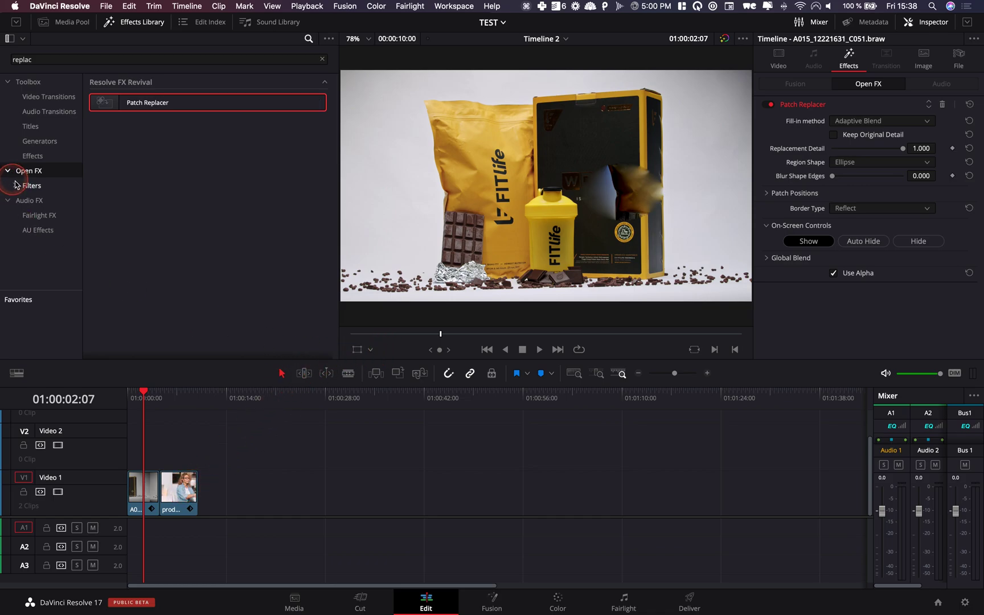
# Switch the viewer to Open FX Overlay and roughly position the Patch Replacer source and target regions
pyautogui.click(370, 350)
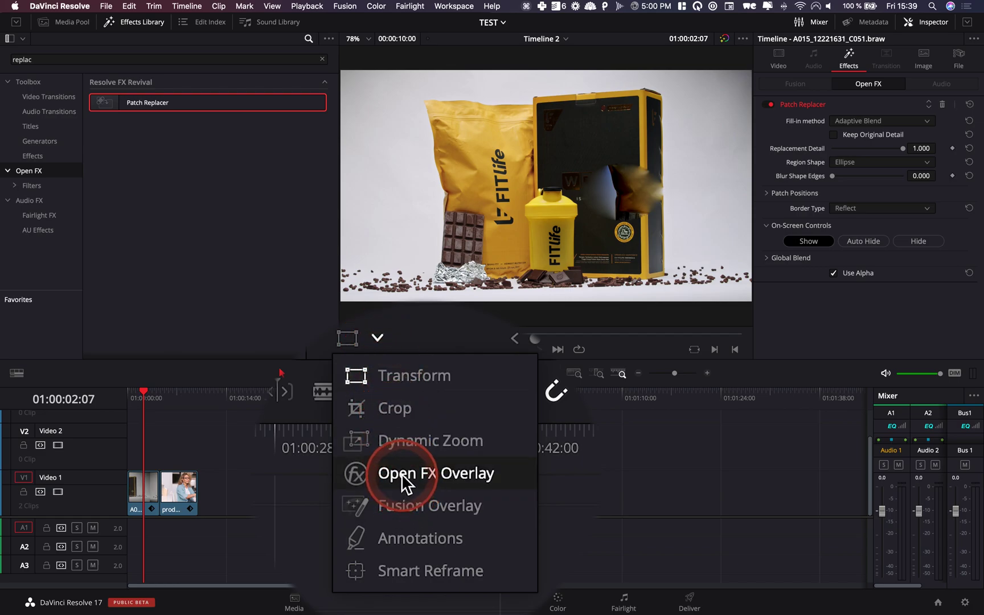
pyautogui.click(382, 411)
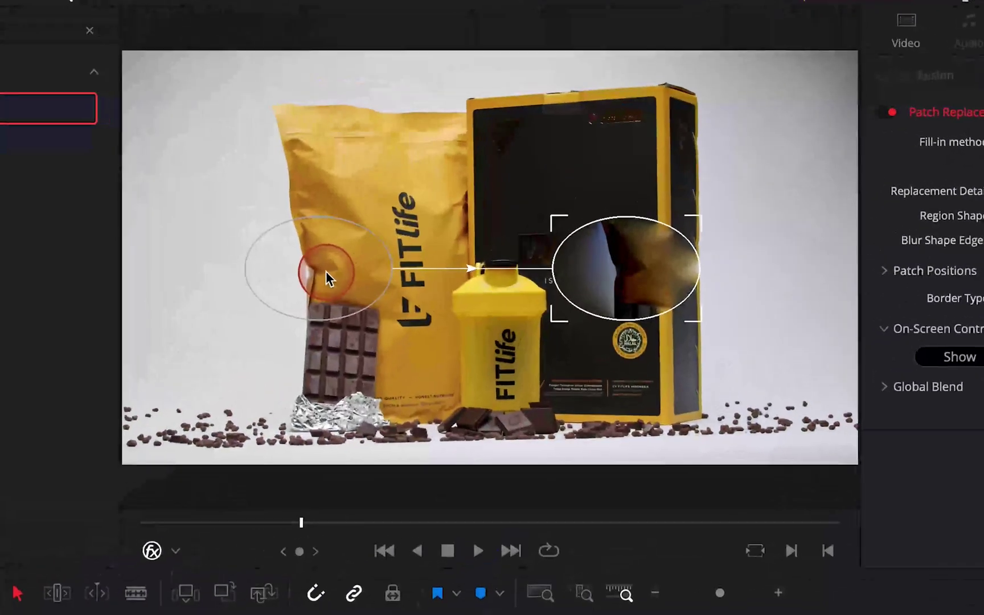
pyautogui.moveTo(455, 196); pyautogui.dragTo(454, 164)
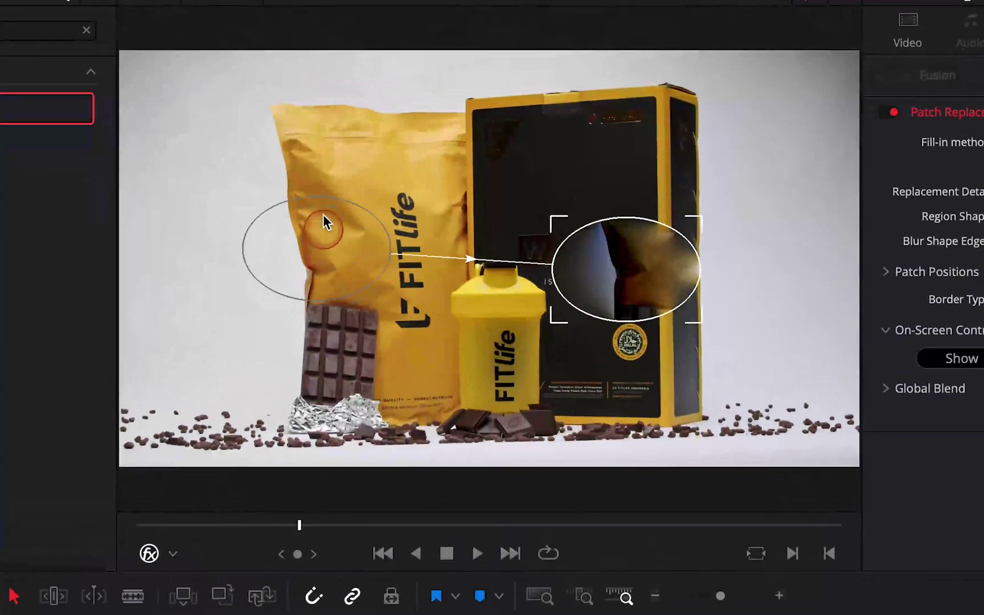
pyautogui.moveTo(323, 215); pyautogui.dragTo(305, 258)
pyautogui.moveTo(662, 310); pyautogui.dragTo(657, 212)
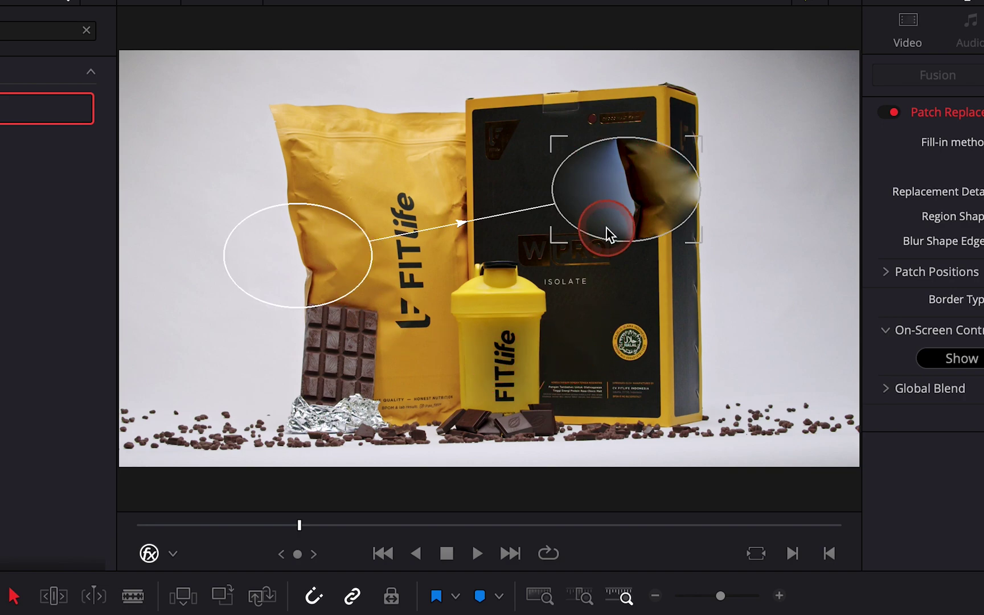
# Shrink the patches into small circles over the gold seal, with the source just above the target
pyautogui.moveTo(561, 242); pyautogui.dragTo(629, 349)
pyautogui.moveTo(296, 250); pyautogui.dragTo(631, 231)
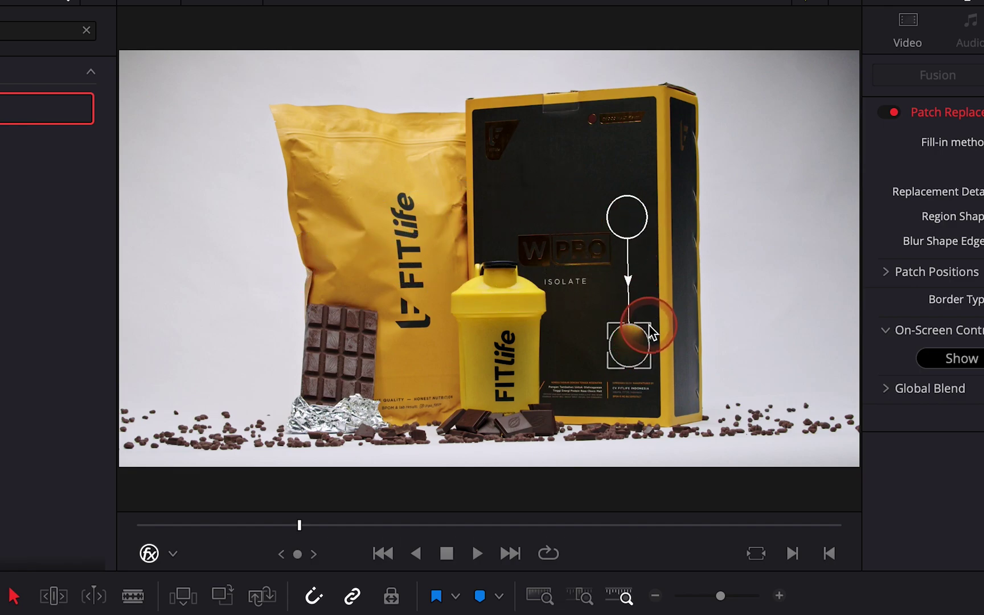
pyautogui.moveTo(650, 330); pyautogui.dragTo(651, 325)
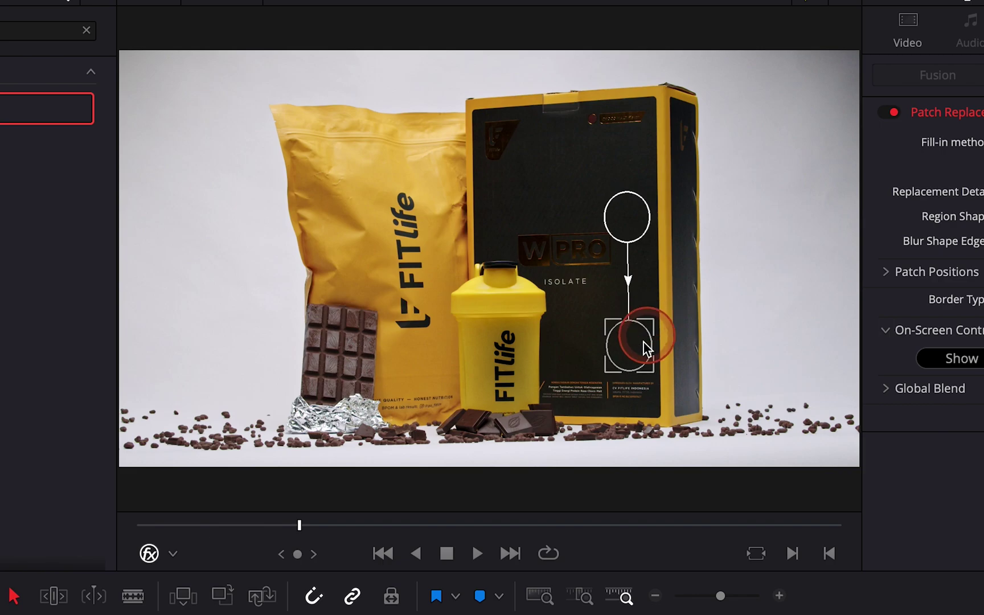
pyautogui.click(628, 346)
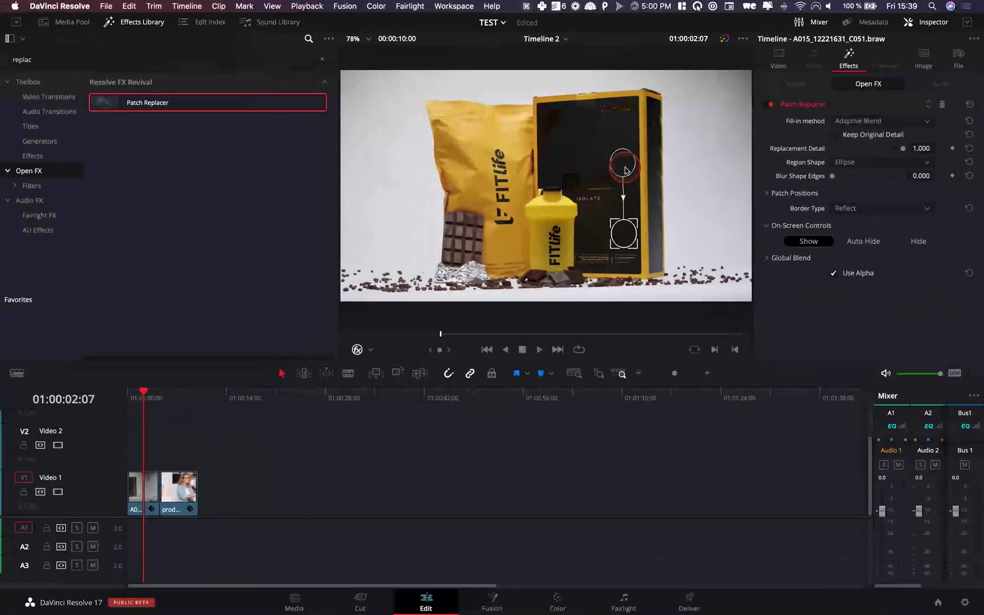
# Return the viewer overlay to Transform and play the product clip from the start to review the patch
pyautogui.click(131, 398)
pyautogui.press('space')
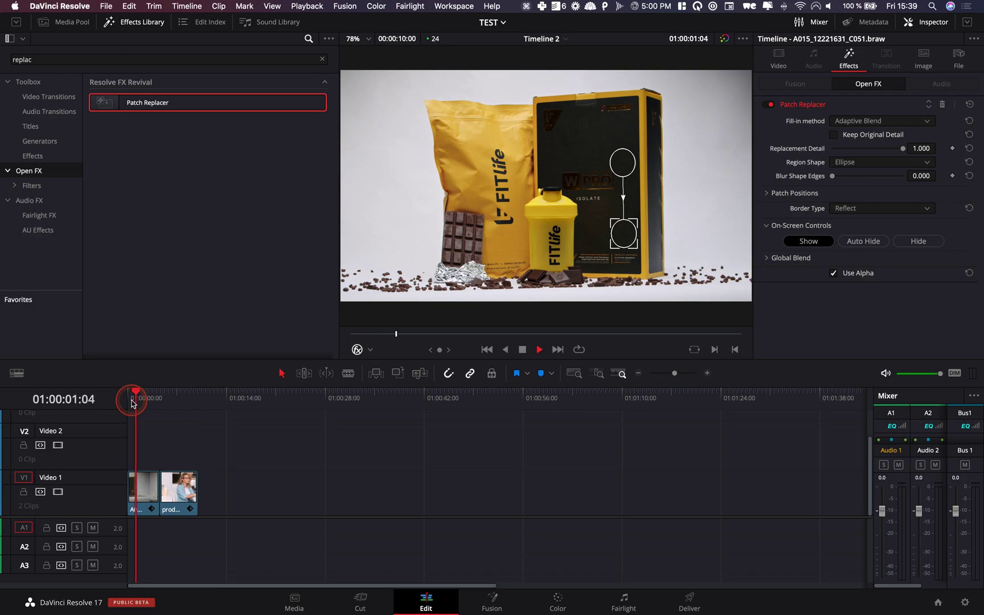
pyautogui.click(371, 351)
pyautogui.click(371, 366)
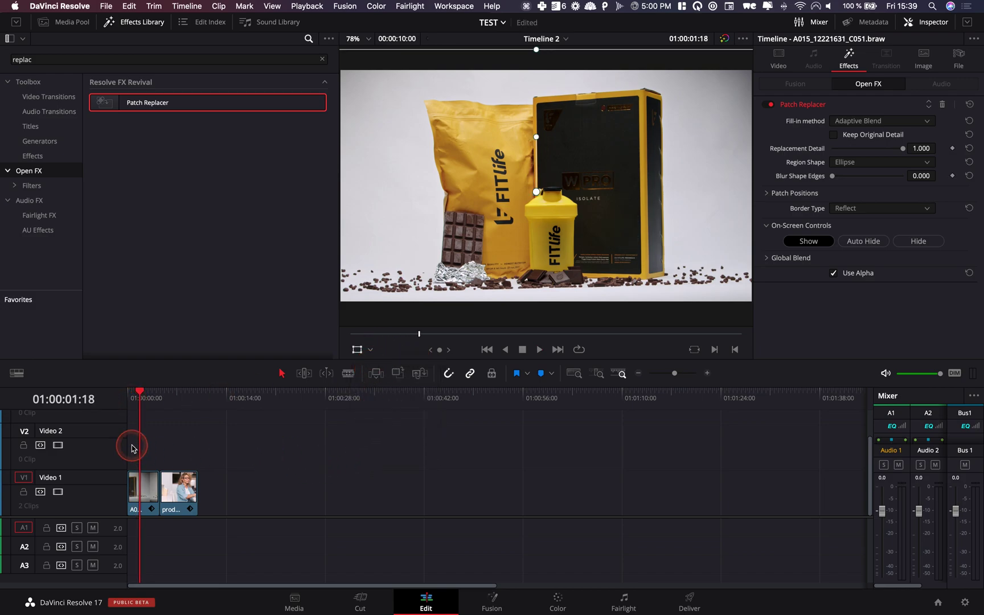
pyautogui.moveTo(129, 406); pyautogui.dragTo(134, 399)
pyautogui.press('space')
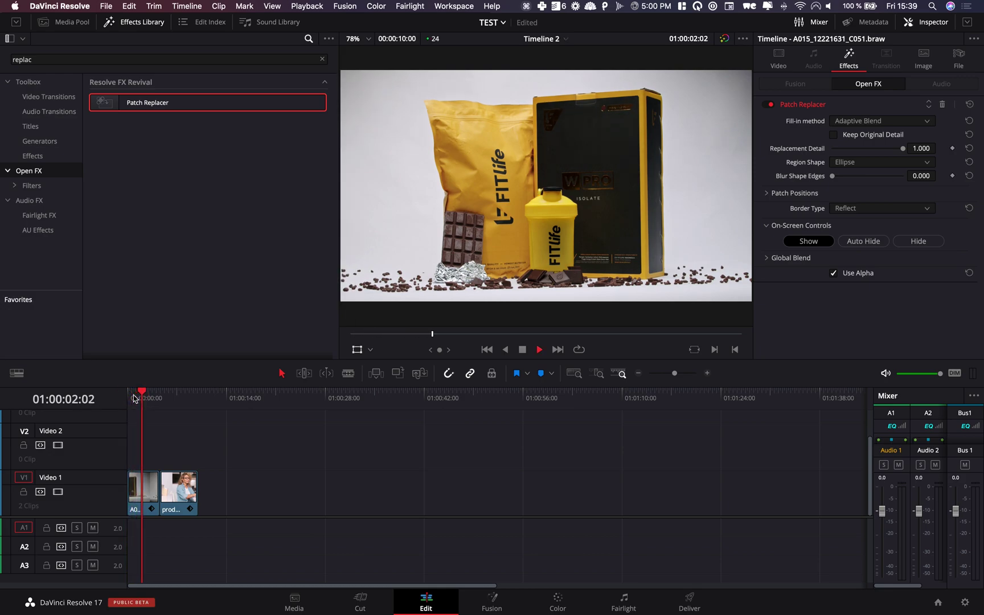
pyautogui.press('space')
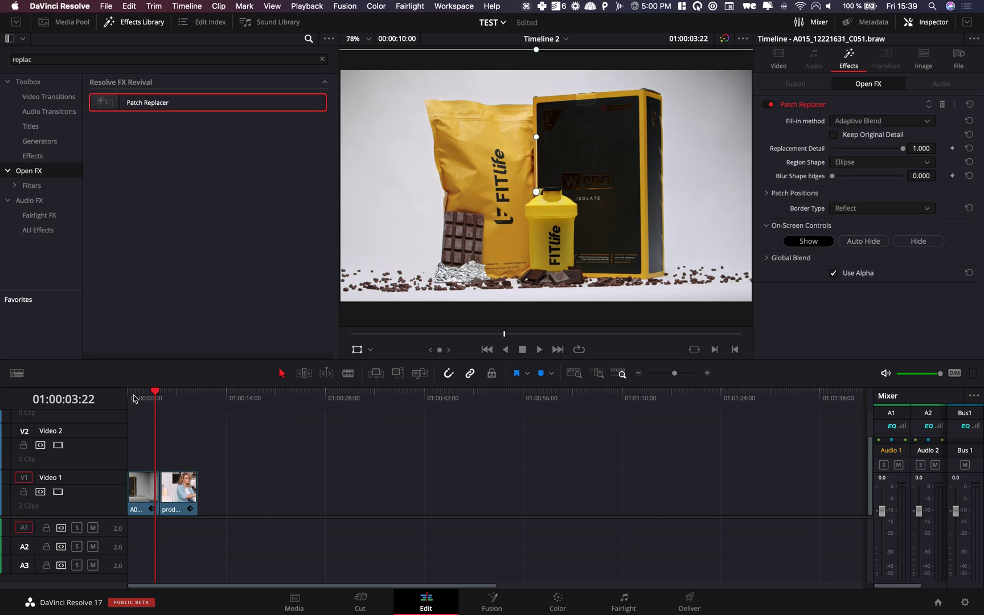
pyautogui.moveTo(142, 396); pyautogui.dragTo(128, 398)
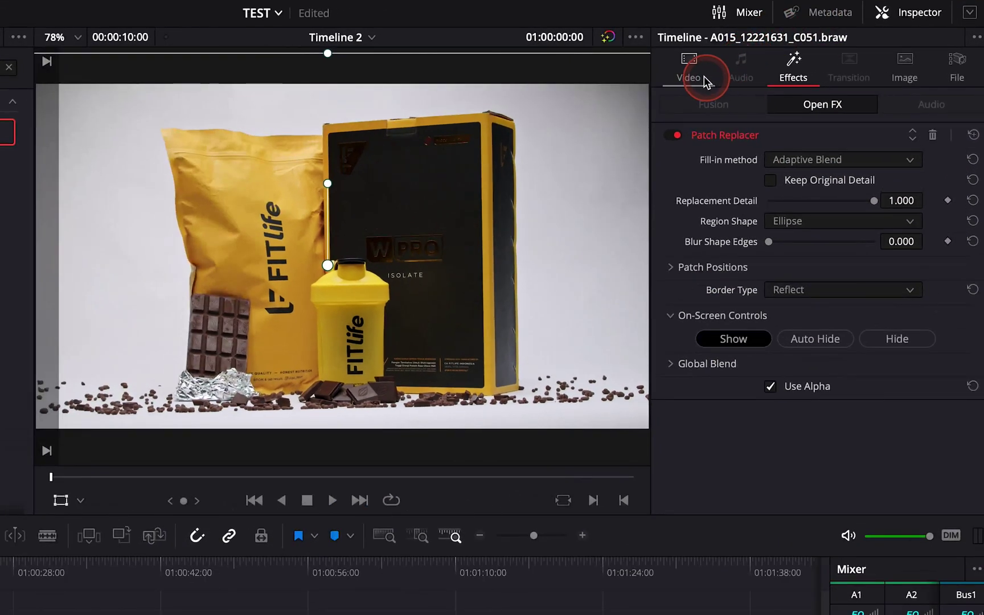
# Enable Dynamic Zoom on the product clip in the Video inspector and swap its start and end framing
pyautogui.click(778, 57)
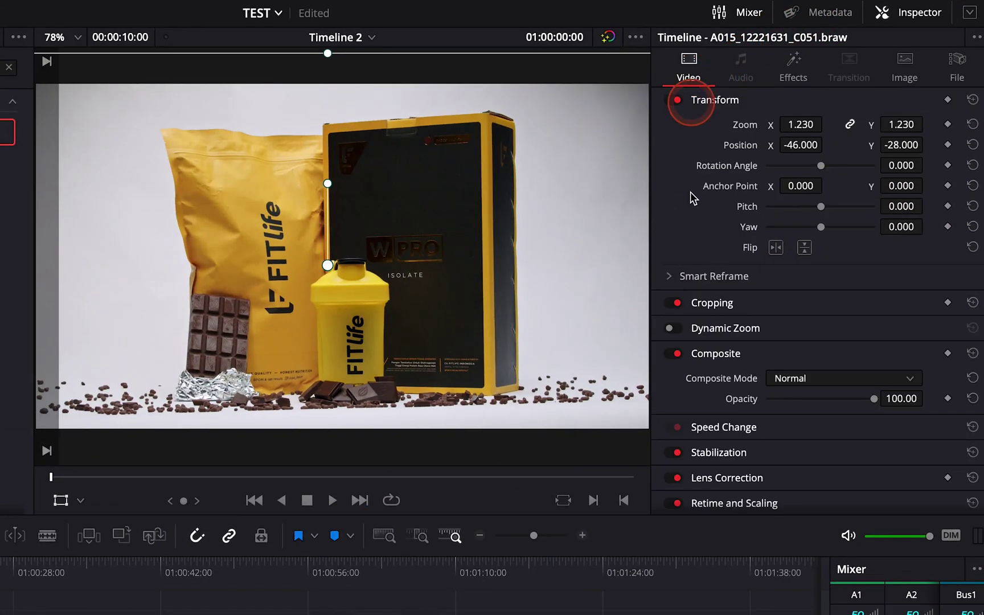
pyautogui.click(845, 334)
pyautogui.click(670, 328)
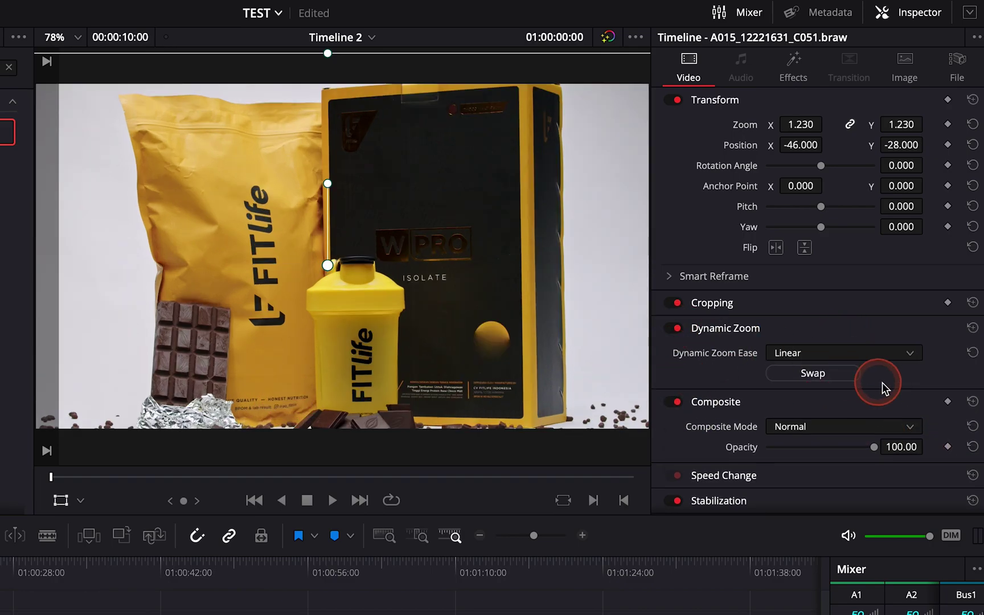
pyautogui.click(829, 373)
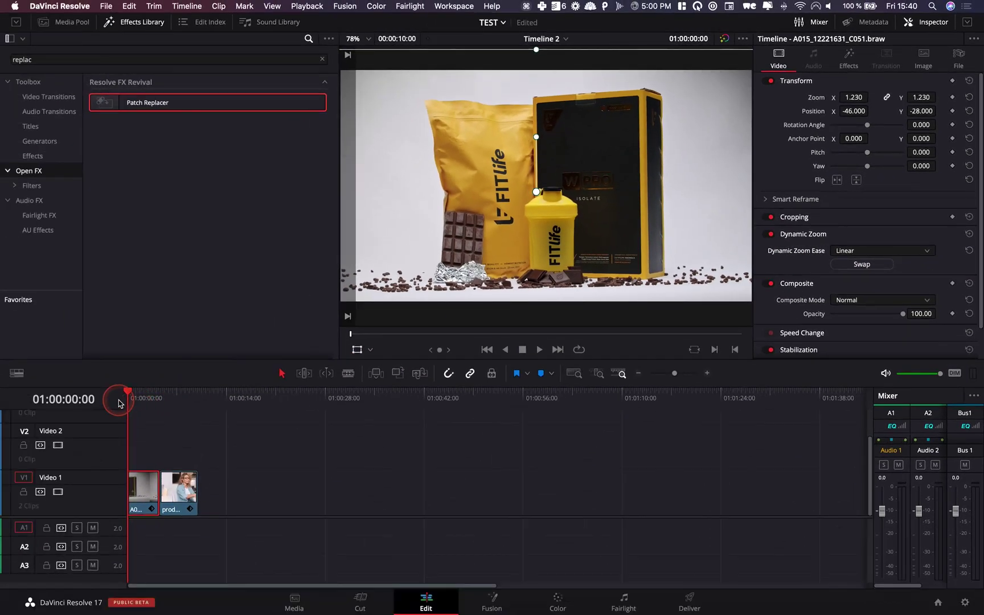
pyautogui.press('space')
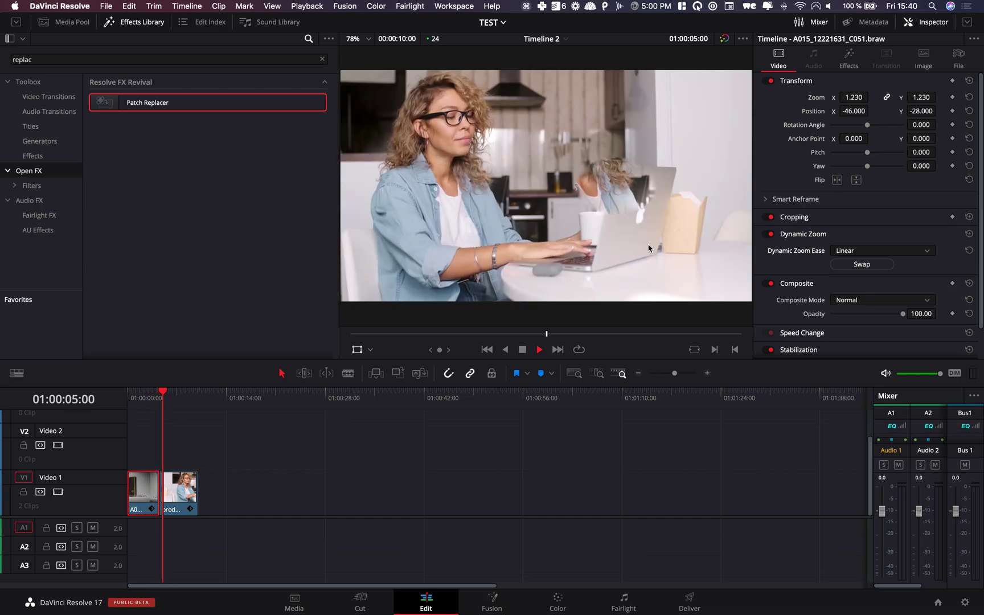
pyautogui.press('space')
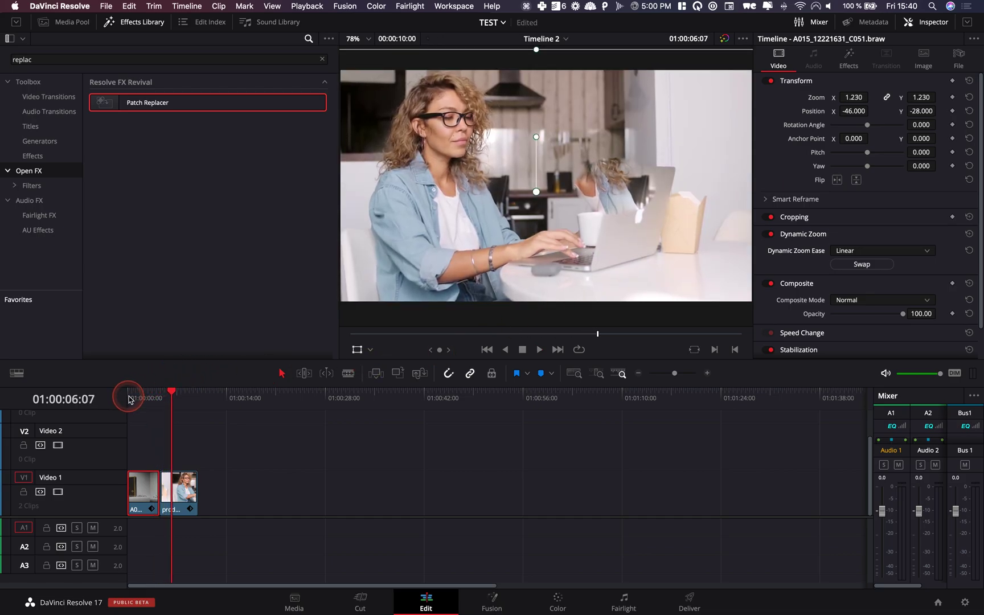
pyautogui.click(129, 398)
pyautogui.press('space')
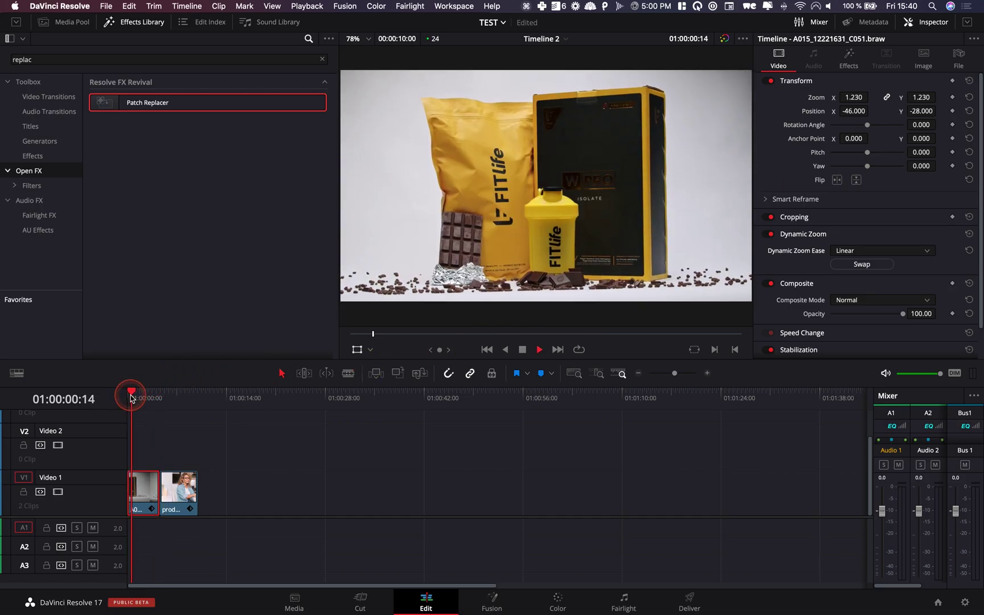
pyautogui.press('space')
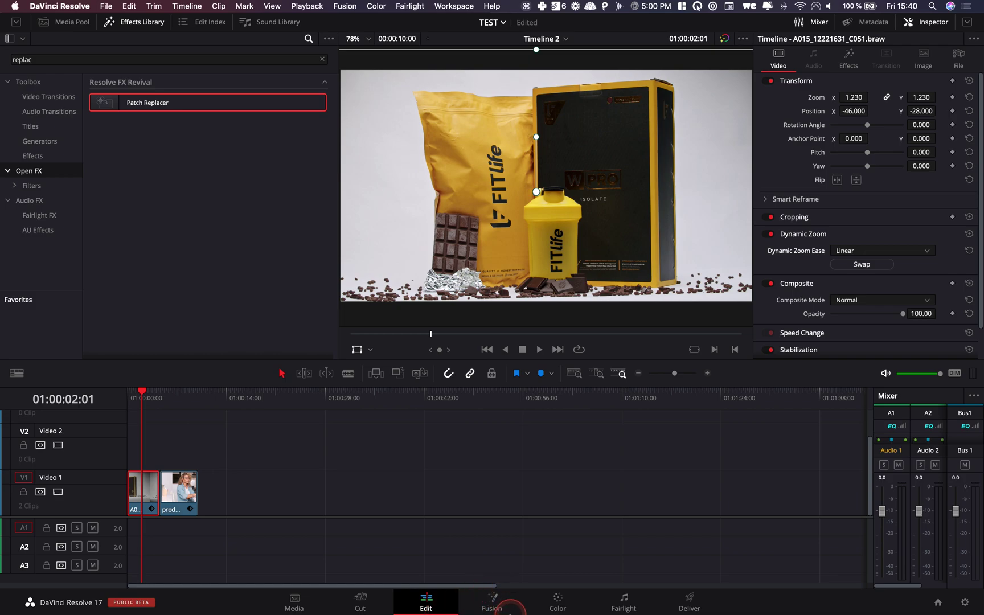
# Move the Patch Replacer source higher on the box to 0.672, 0.650, target near 0.672, 0.359
pyautogui.click(373, 337)
pyautogui.click(393, 409)
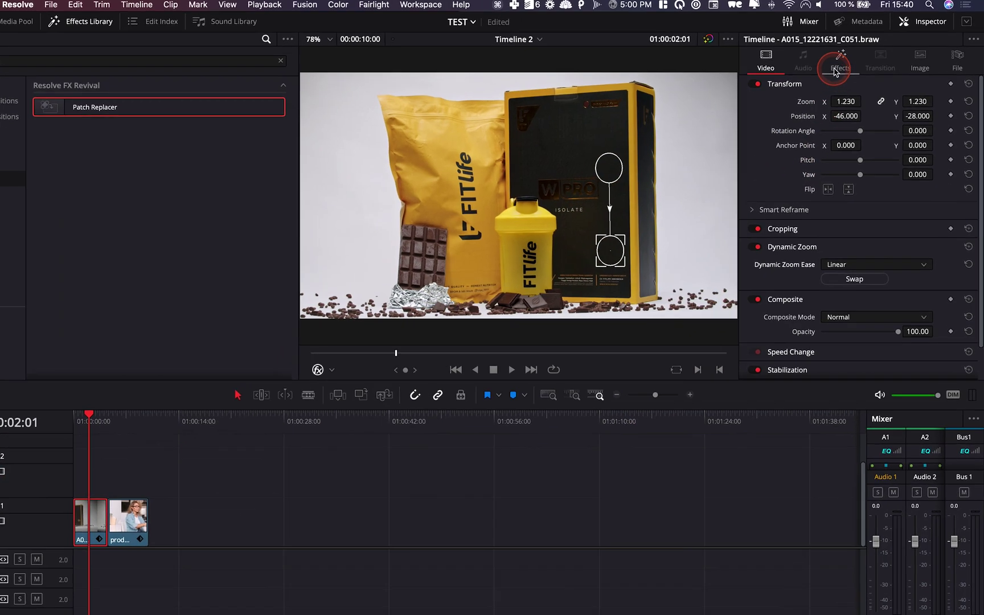
pyautogui.click(835, 71)
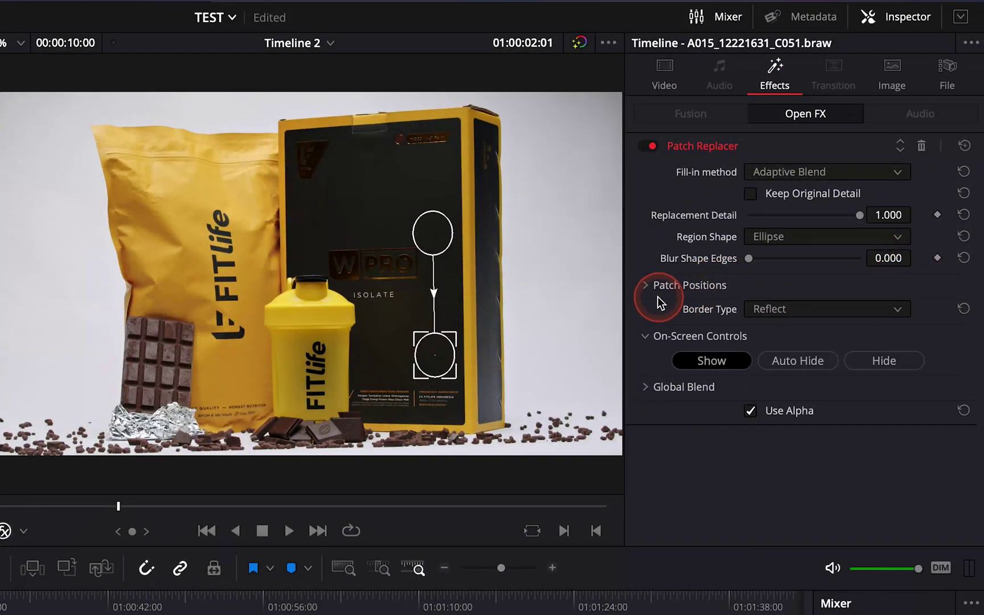
pyautogui.click(657, 296)
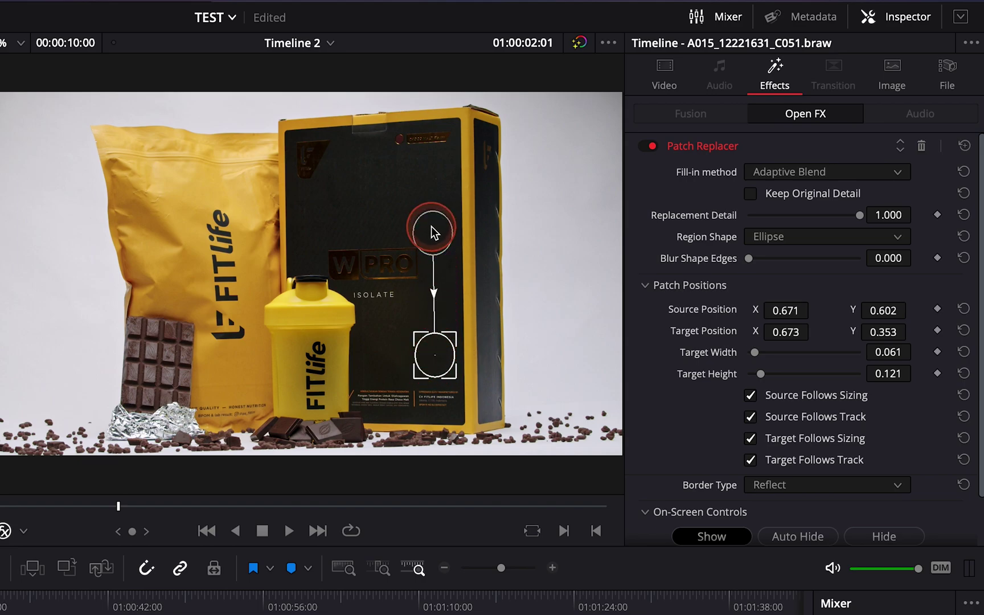
pyautogui.moveTo(433, 230); pyautogui.dragTo(433, 214)
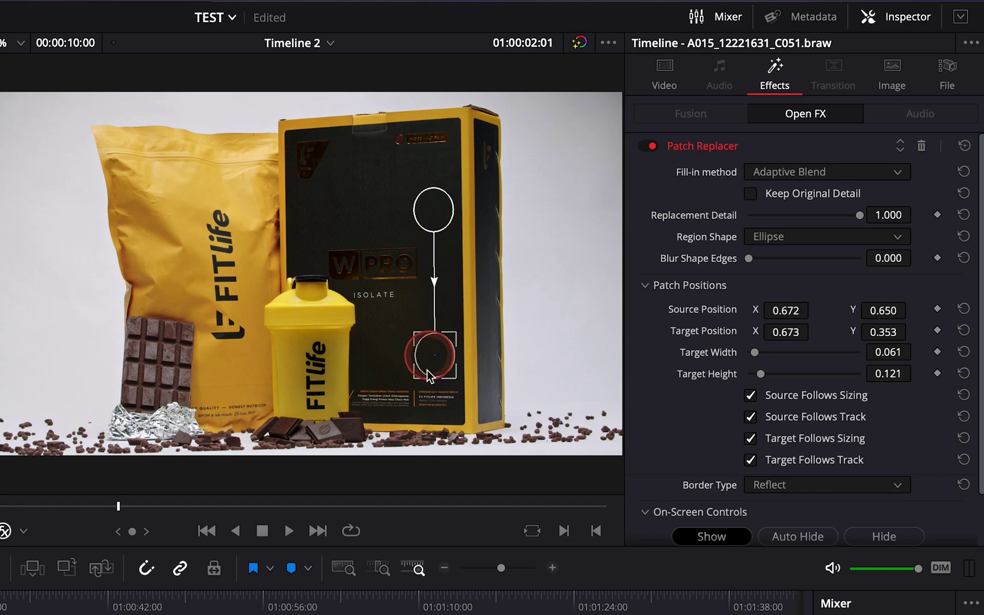
pyautogui.moveTo(435, 352)
pyautogui.mouseDown()
pyautogui.moveTo(437, 362)
pyautogui.moveTo(434, 352)
pyautogui.mouseUp()
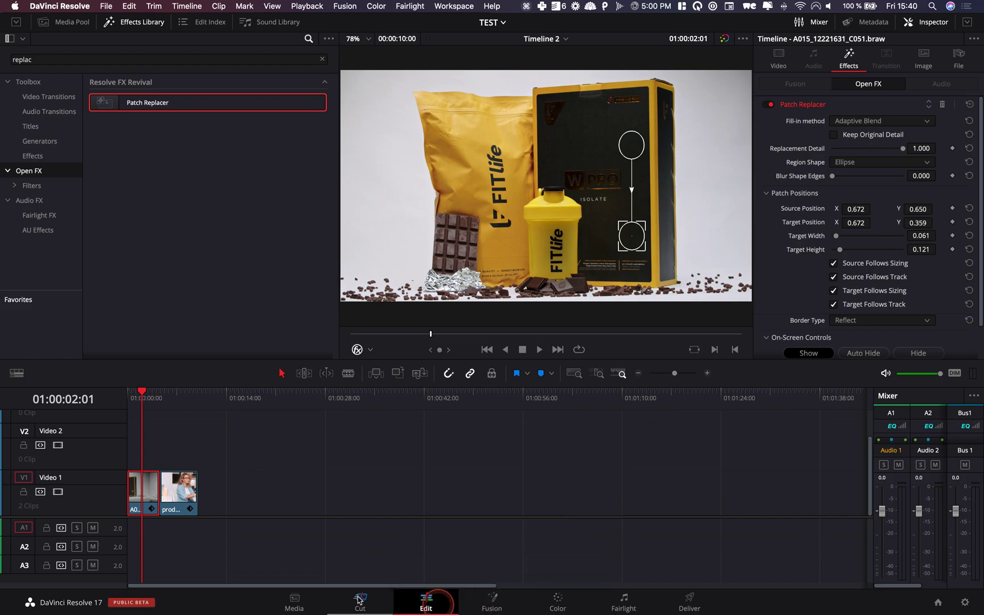
# On the laptop clip at 01:00:07:01, shrink the Patch Replacer ellipses, target over the Apple logo, source below
pyautogui.click(178, 399)
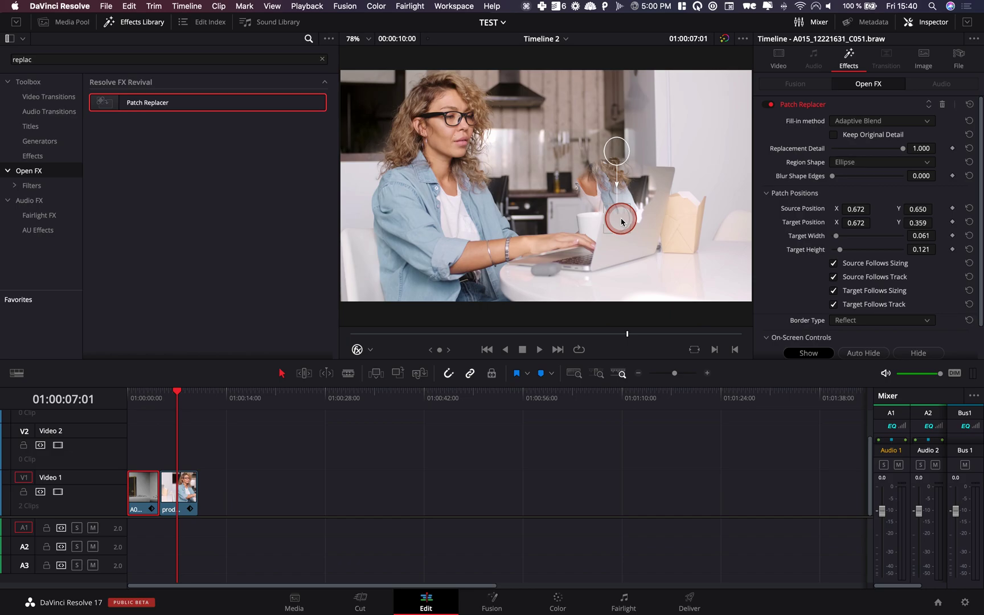
pyautogui.moveTo(620, 219); pyautogui.dragTo(644, 219)
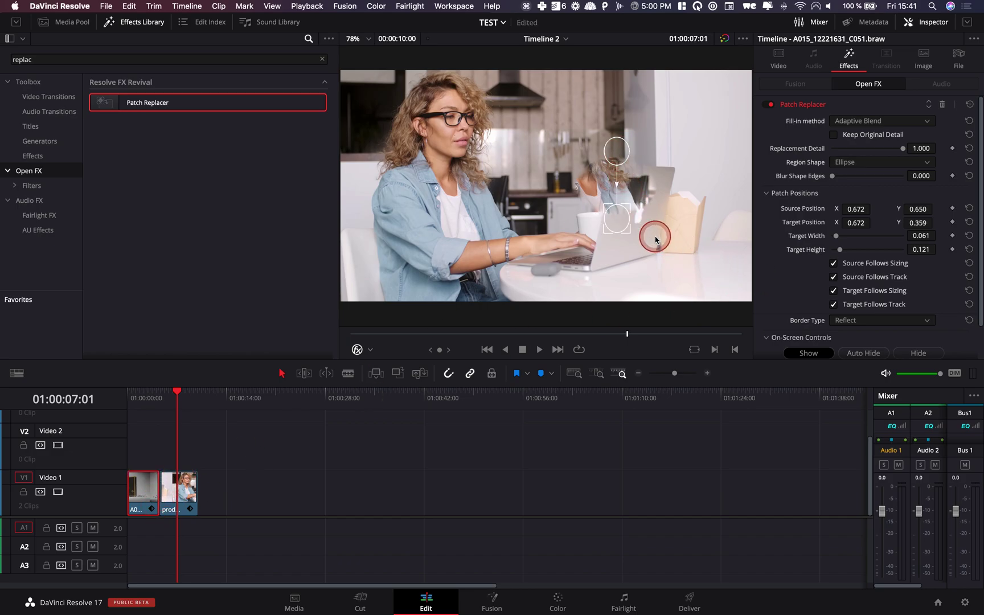
pyautogui.click(191, 494)
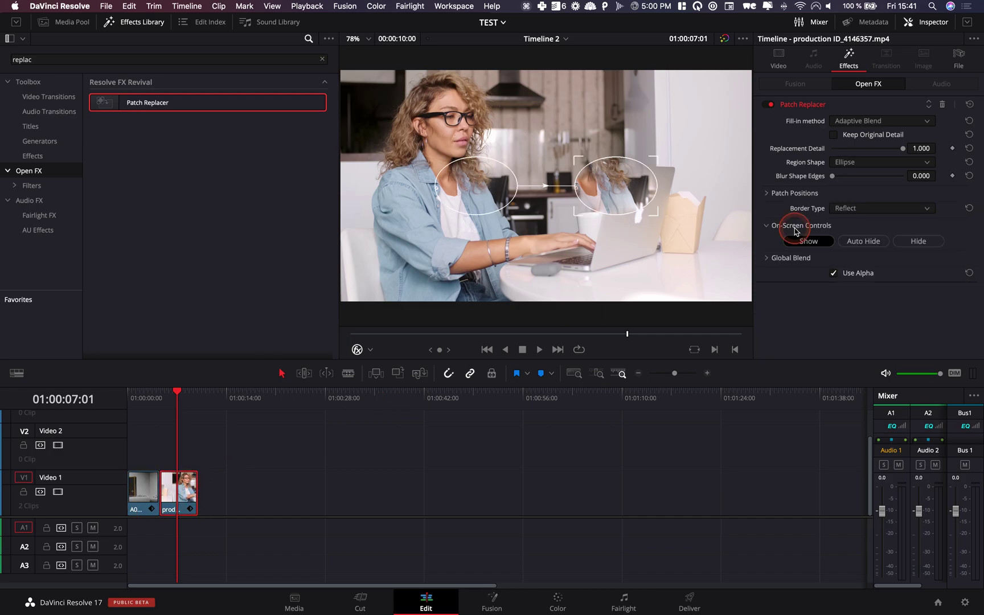
pyautogui.moveTo(576, 215); pyautogui.dragTo(603, 202)
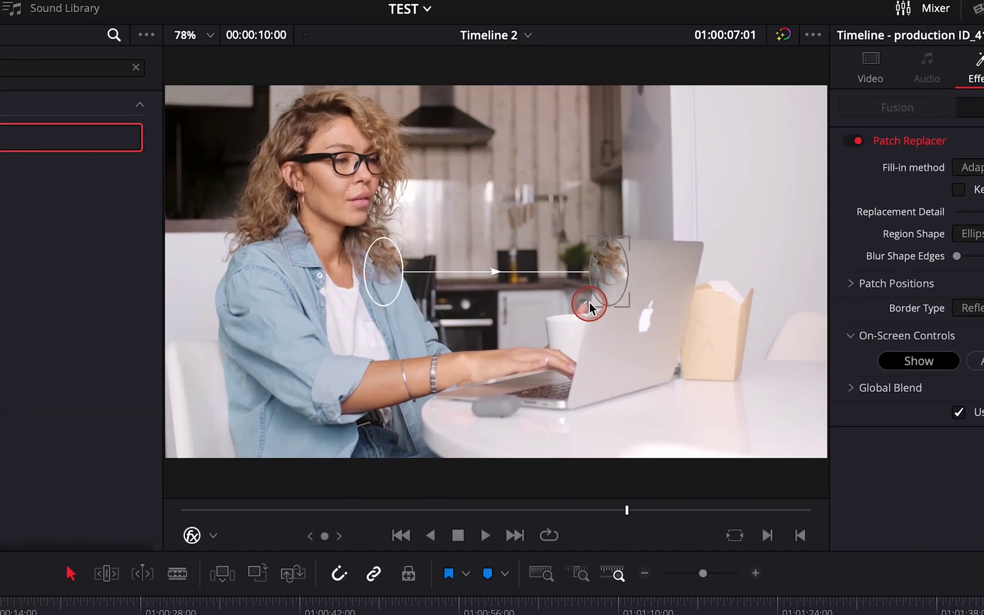
pyautogui.moveTo(589, 297); pyautogui.dragTo(645, 329)
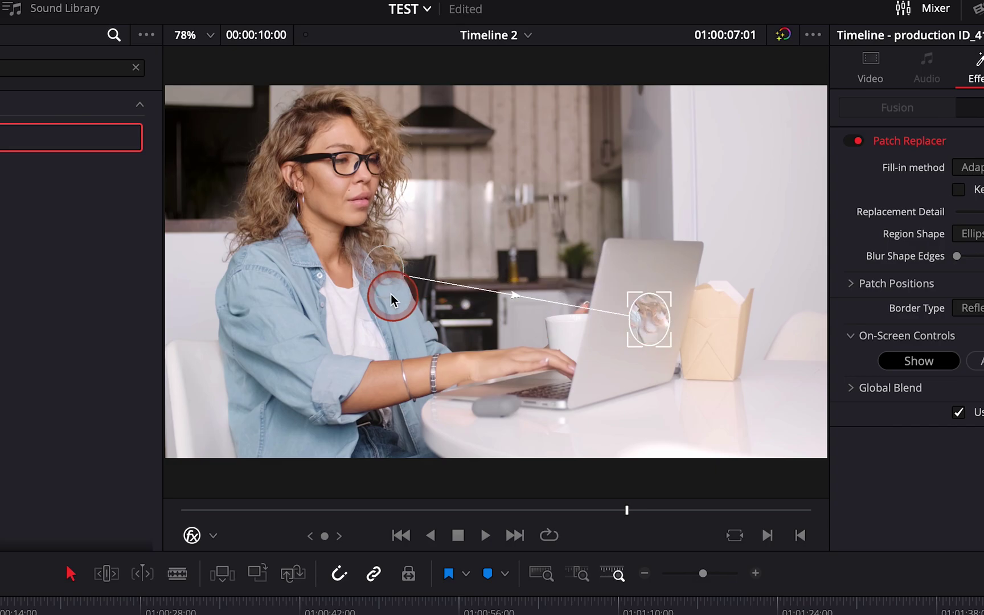
pyautogui.moveTo(391, 296); pyautogui.dragTo(616, 357)
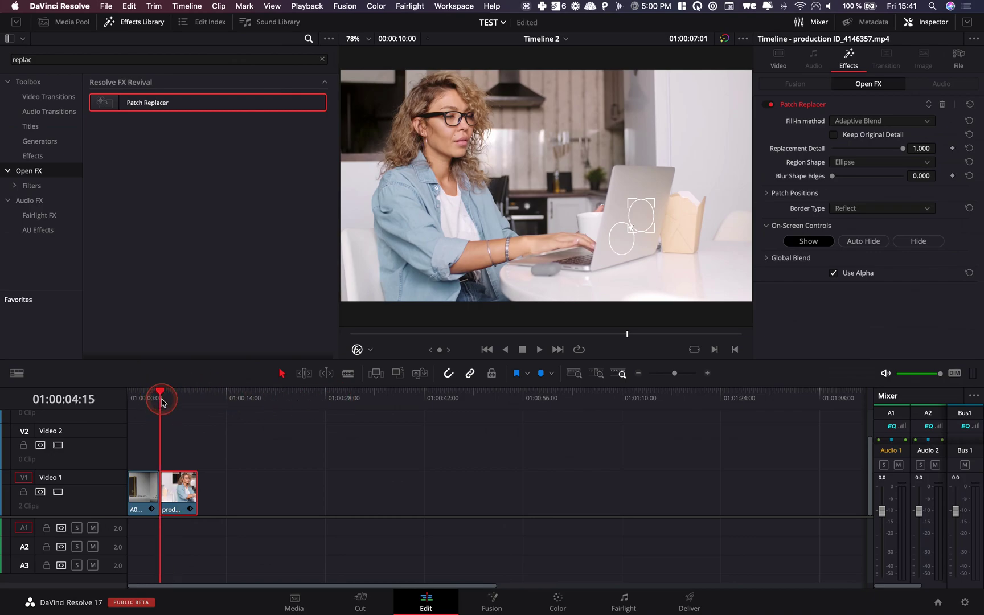
# Review the laptop clip, set the viewer overlay back to Transform, and play the edit from the start
pyautogui.press('space')
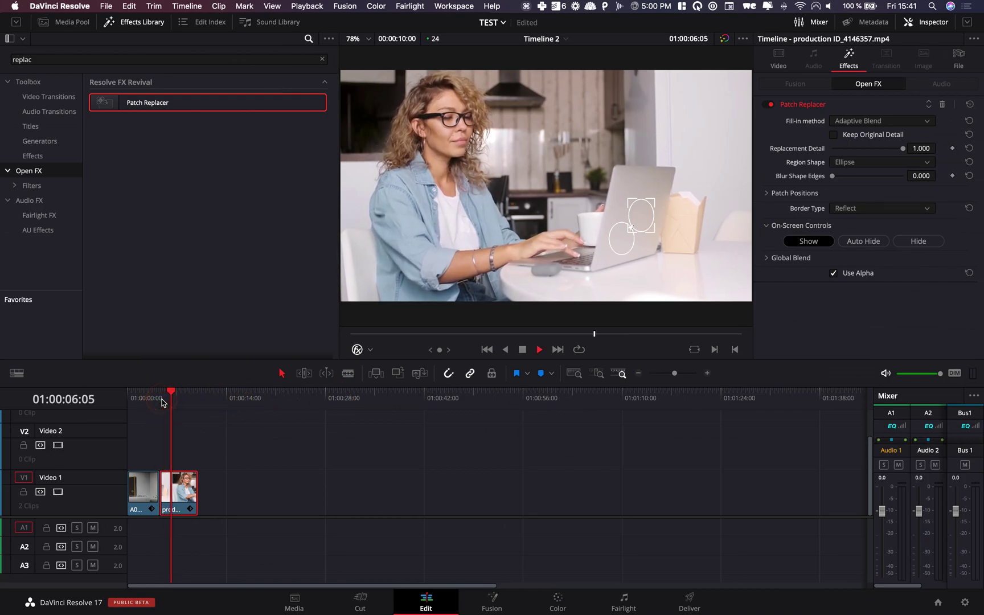
pyautogui.press('space')
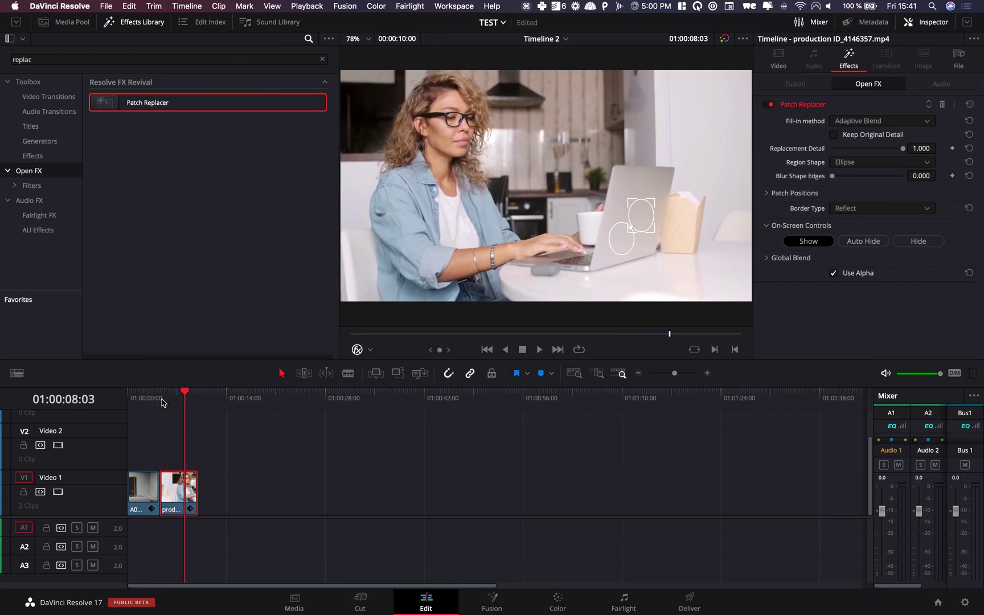
pyautogui.click(371, 350)
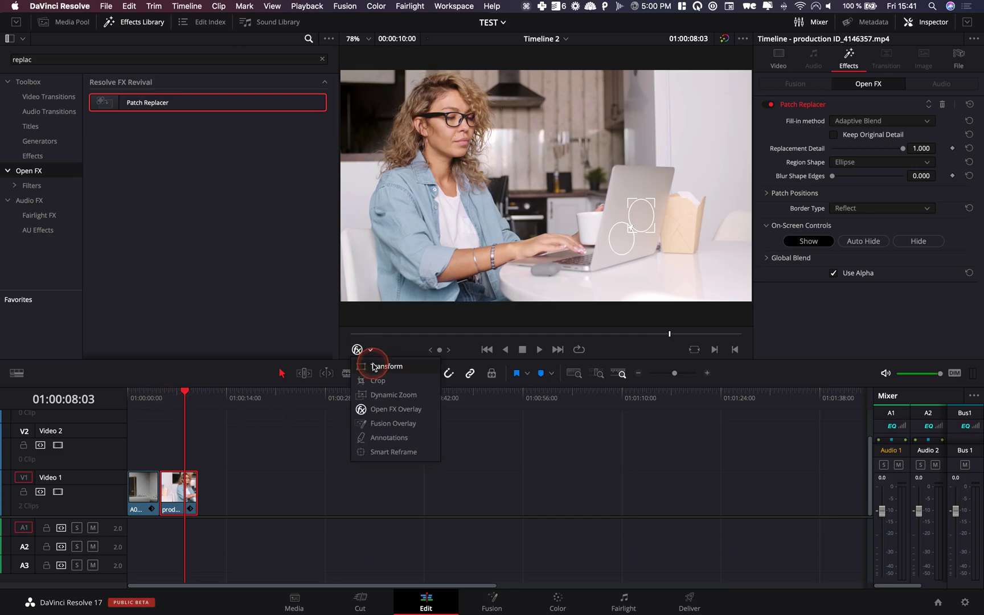
pyautogui.click(382, 366)
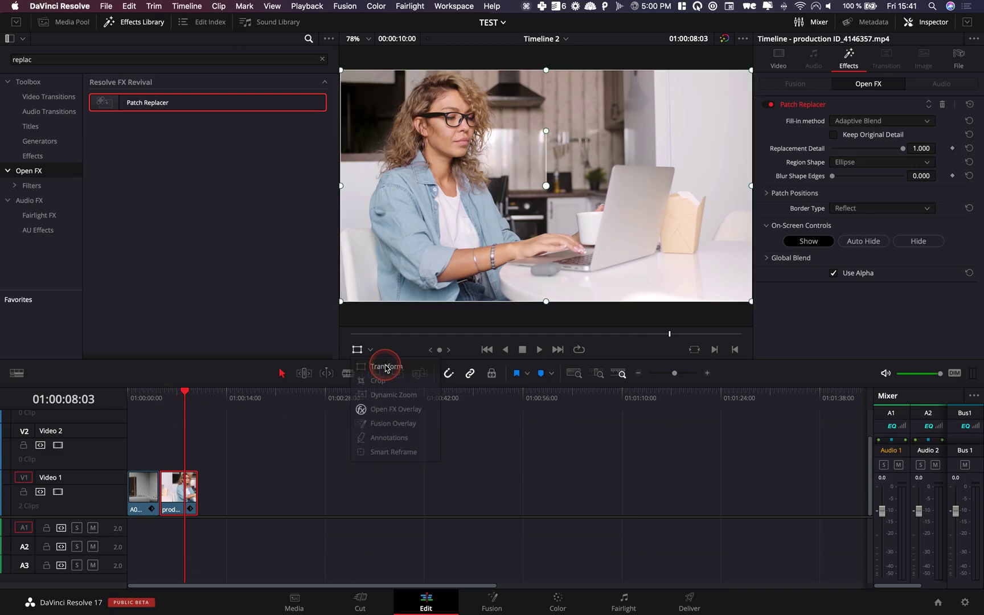
pyautogui.click(128, 402)
pyautogui.press('space')
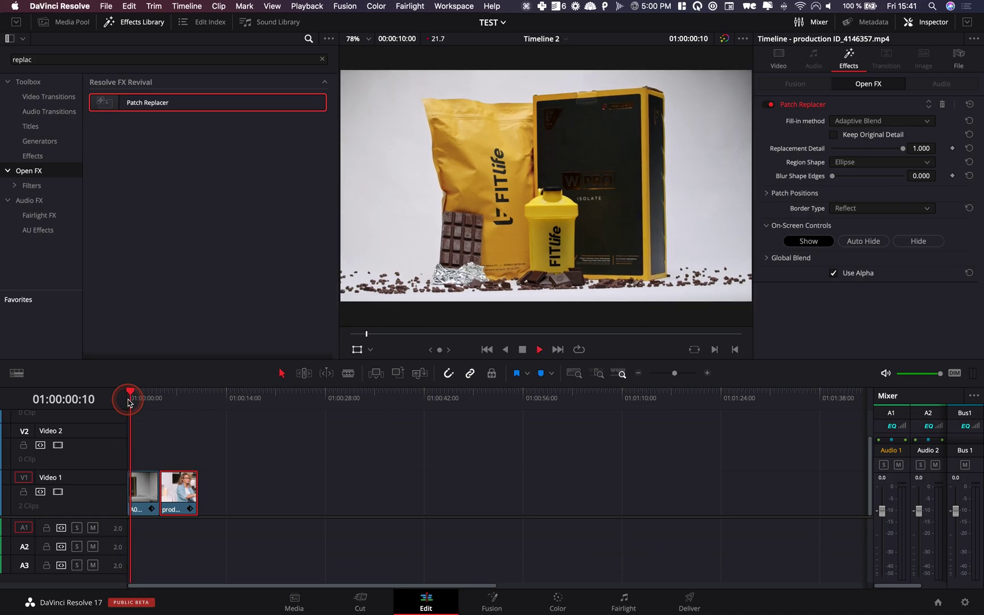